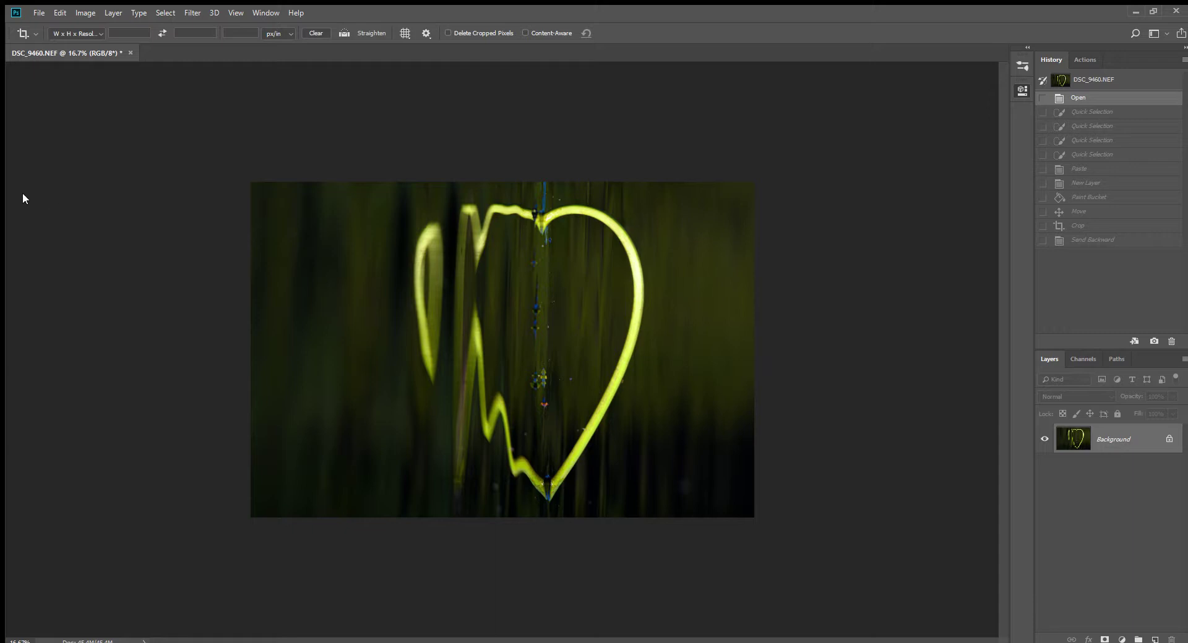
# Quick-select the heart's right-hand arc from top notch to bottom point and zoom to 33.3%
pyautogui.press('w')
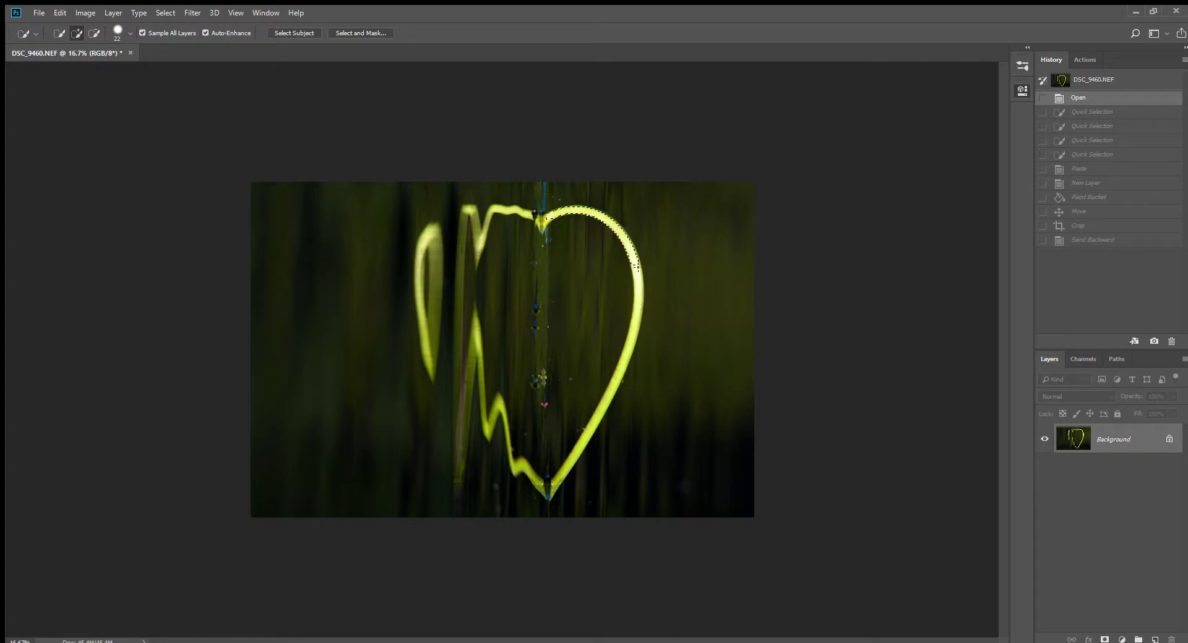
pyautogui.moveTo(637, 271)
pyautogui.mouseDown()
pyautogui.moveTo(625, 360)
pyautogui.moveTo(579, 446)
pyautogui.moveTo(602, 407)
pyautogui.mouseUp()
pyautogui.moveTo(590, 350); pyautogui.dragTo(589, 350)
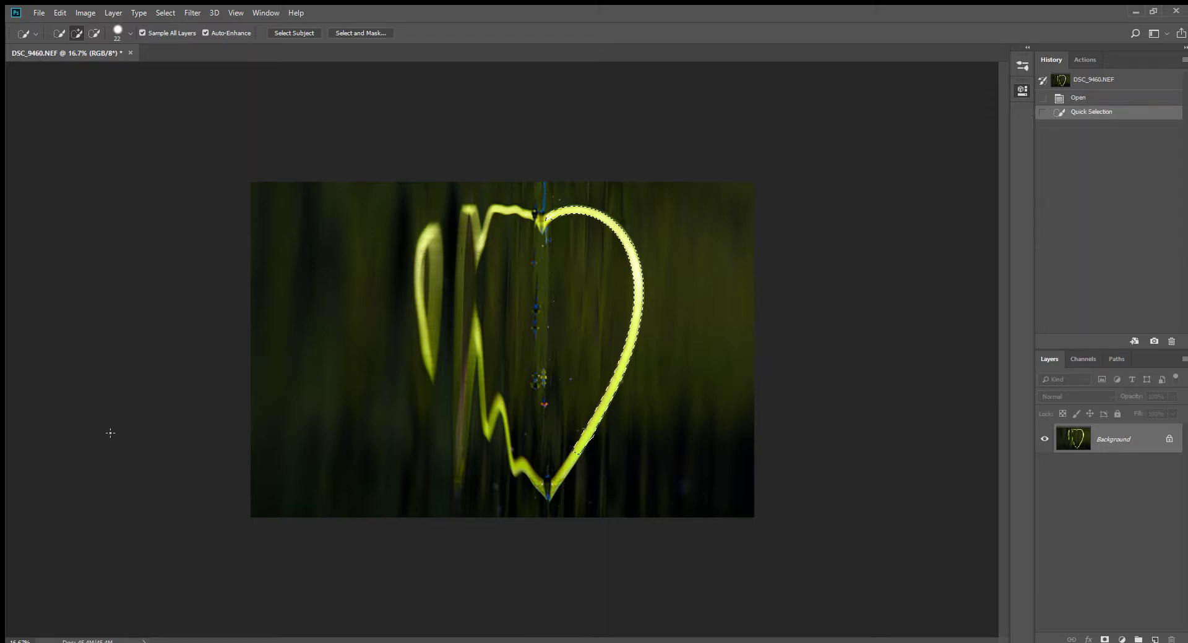
pyautogui.press('z')
pyautogui.hotkey('ctrl', '+')
pyautogui.hotkey('ctrl', '+')
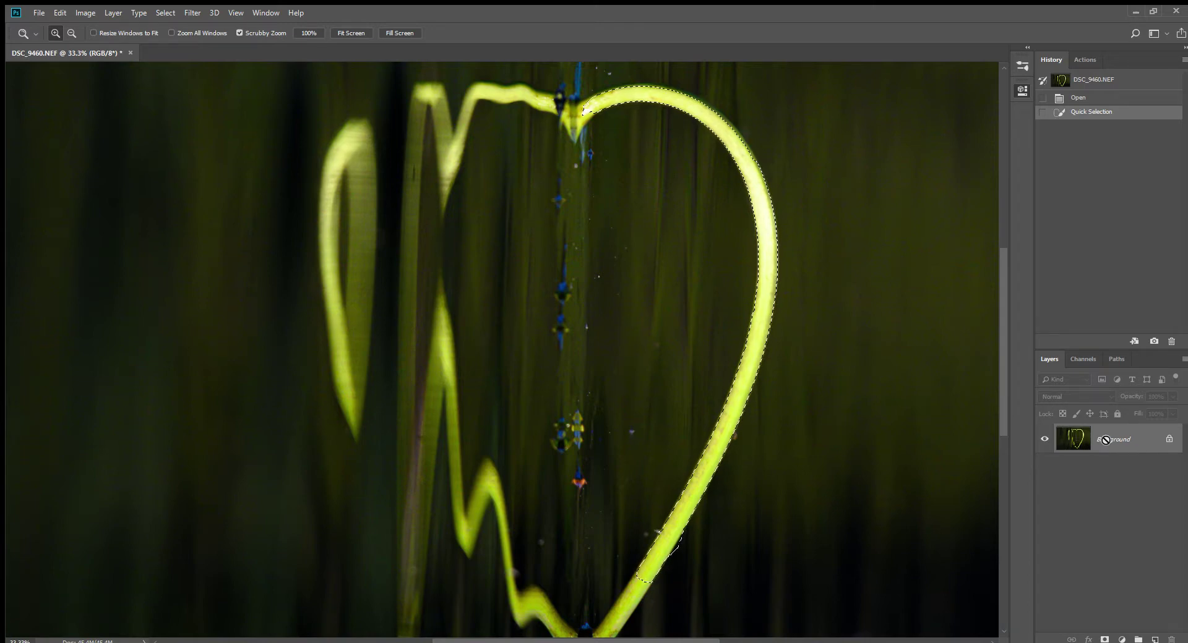
# Copy the selected arc onto new Layer 1 and zoom out to 12.5%
pyautogui.hotkey('ctrl', 'v')
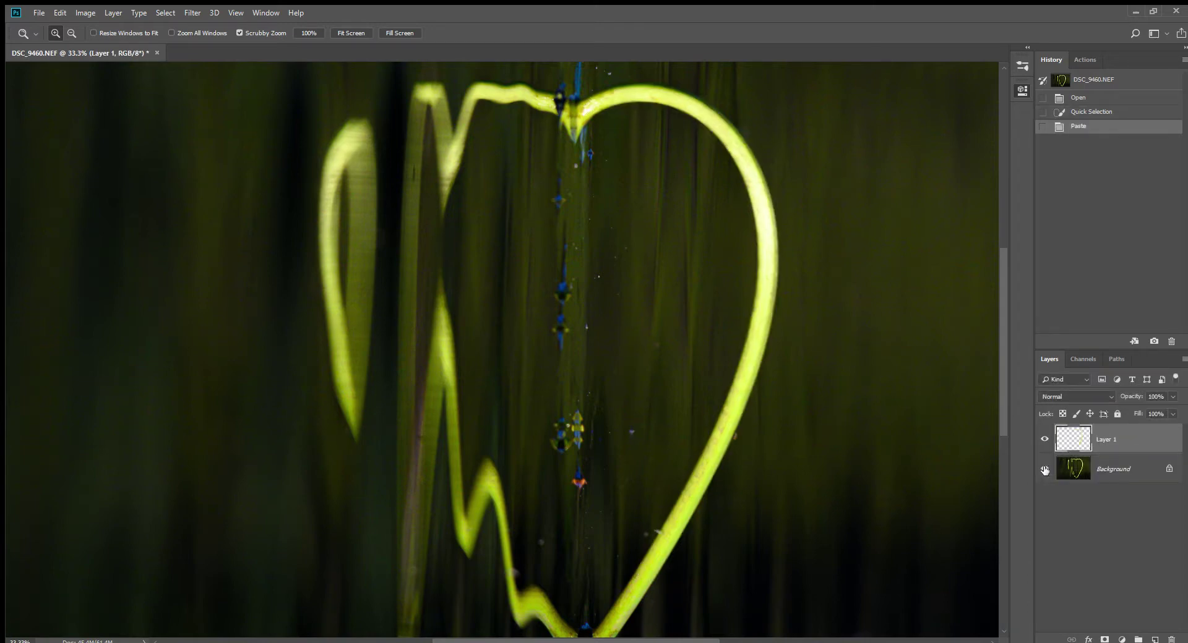
pyautogui.hotkey('ctrl', '-')
pyautogui.hotkey('ctrl', '-')
pyautogui.hotkey('ctrl', '-')
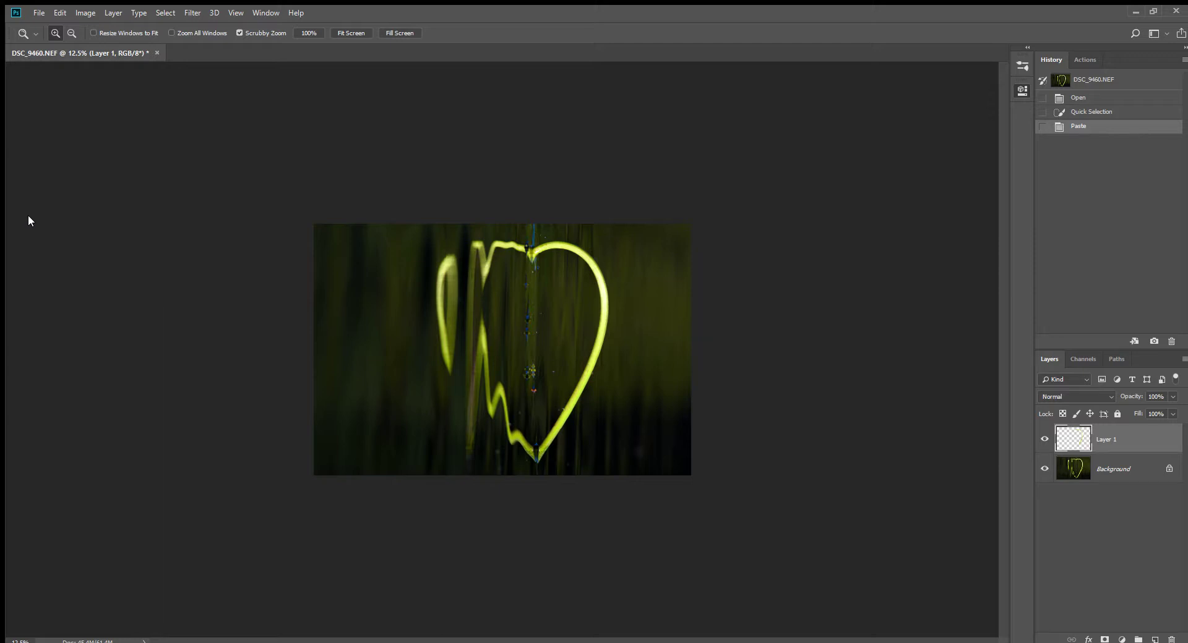
# Crop outward to enlarge the canvas upward and to the right
pyautogui.press('c')
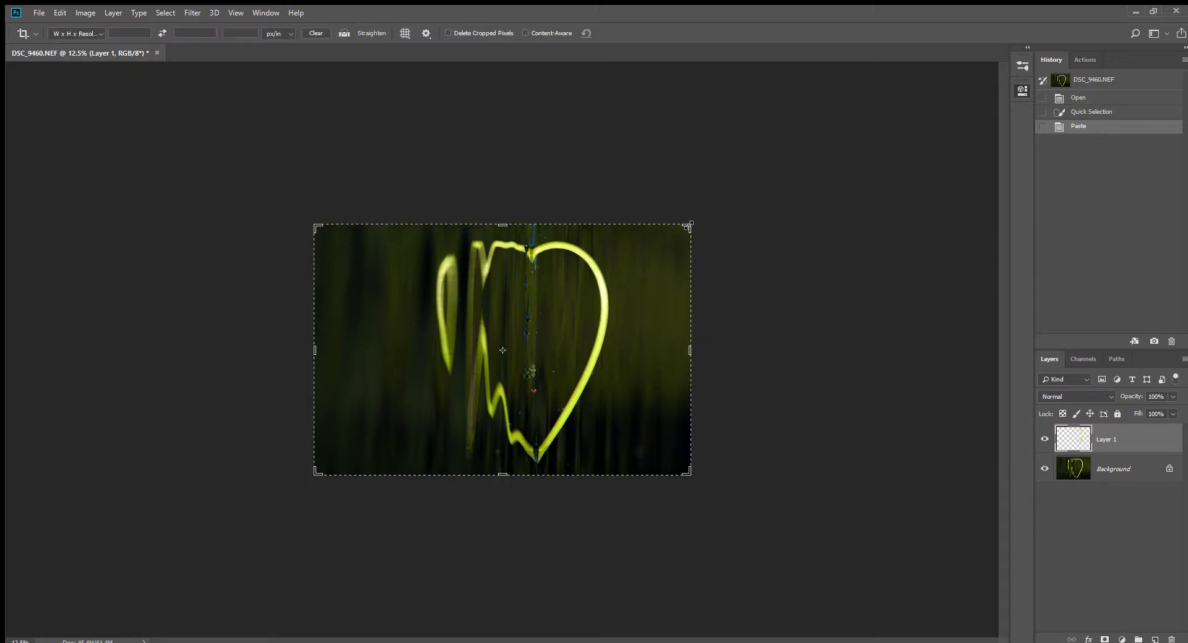
pyautogui.click(689, 225)
pyautogui.moveTo(689, 225); pyautogui.dragTo(860, 108)
pyautogui.press('Return')
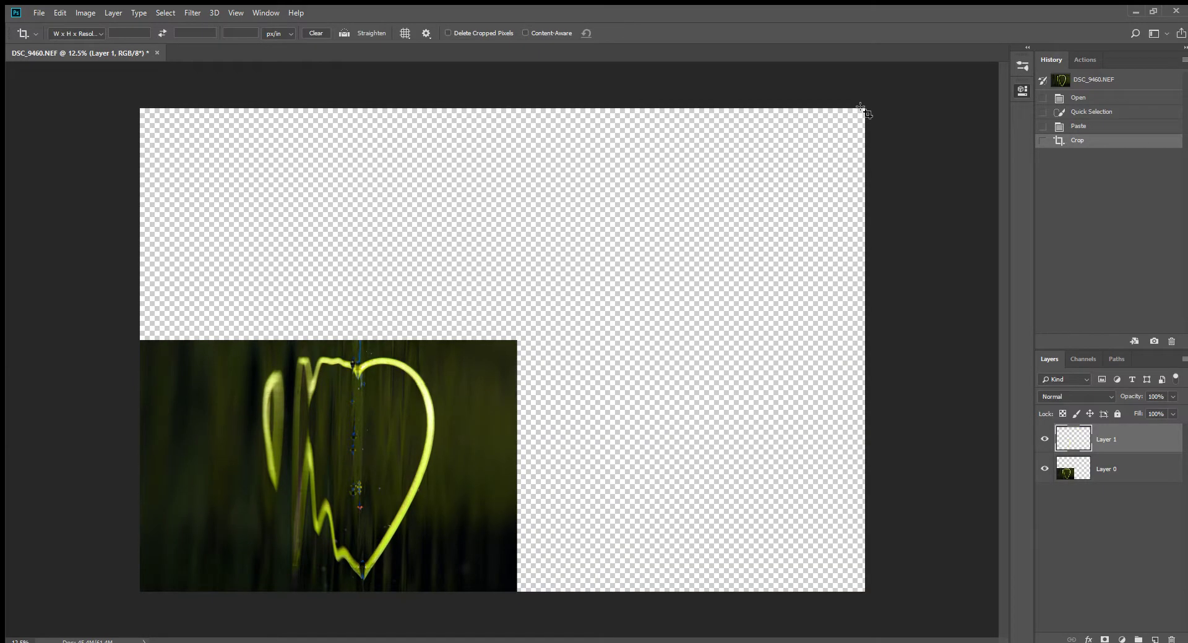
# Hide Layer 0 and add an empty Layer 2 above it
pyautogui.click(1045, 469)
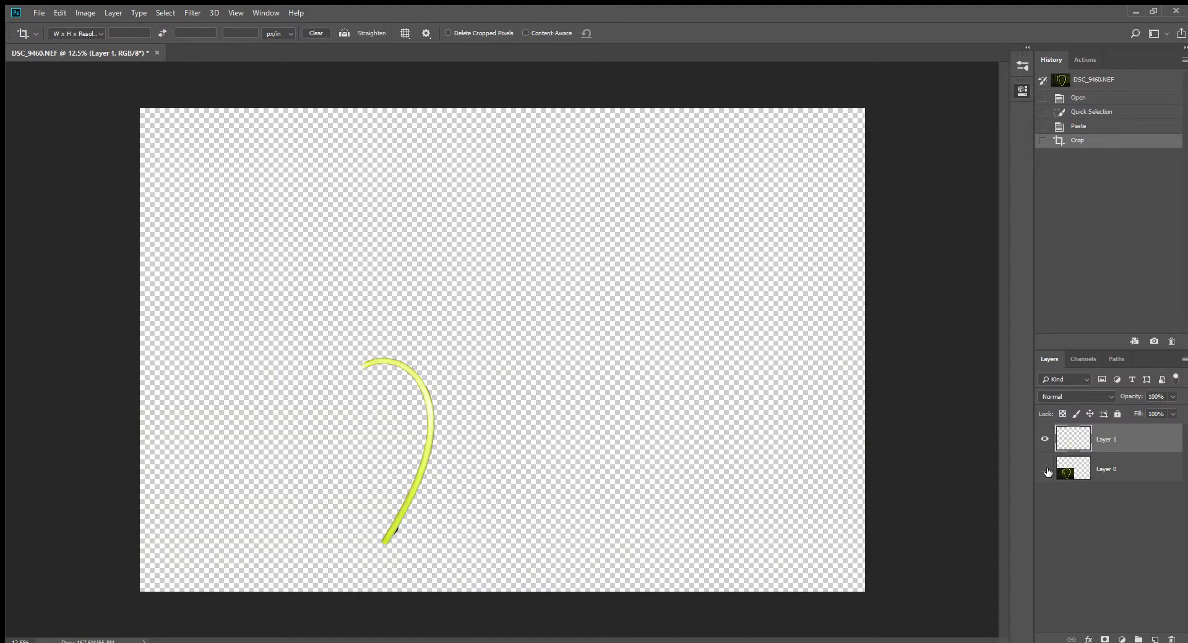
pyautogui.click(1115, 472)
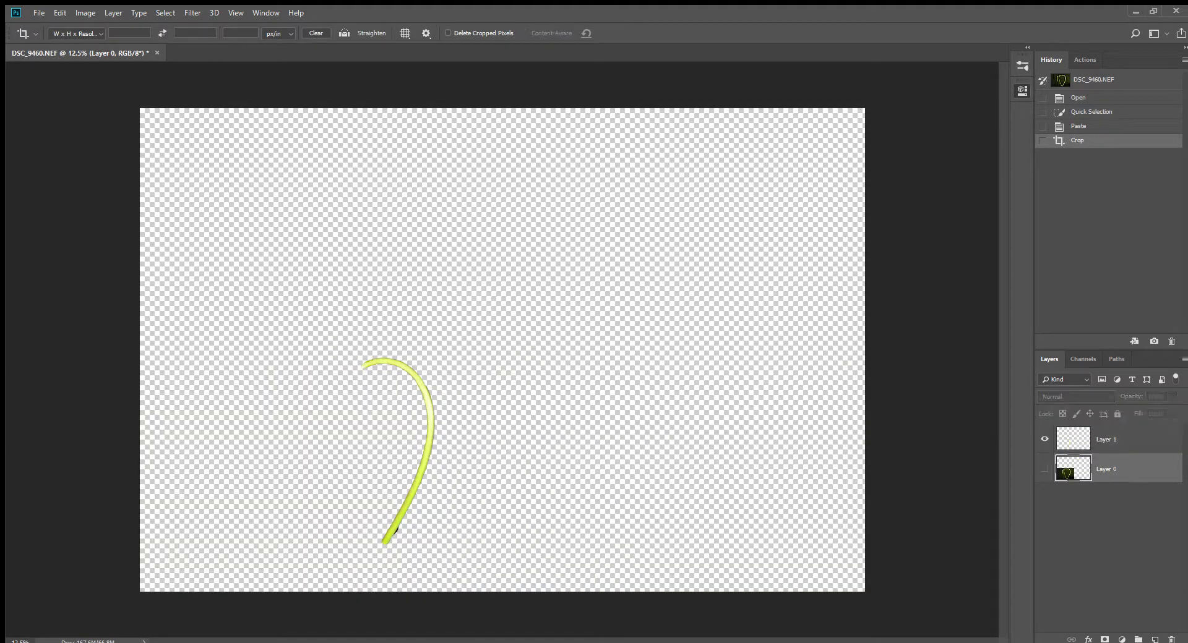
pyautogui.click(1154, 639)
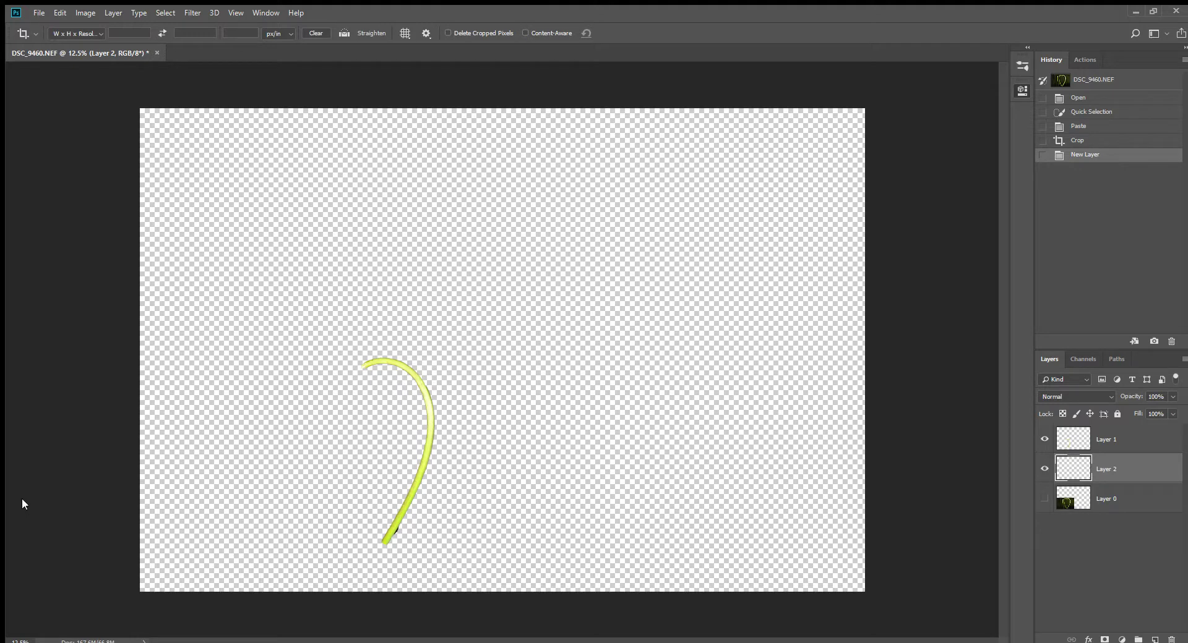
# Paint-bucket Layer 2 solid black, then make Layer 1 active
pyautogui.press('g')
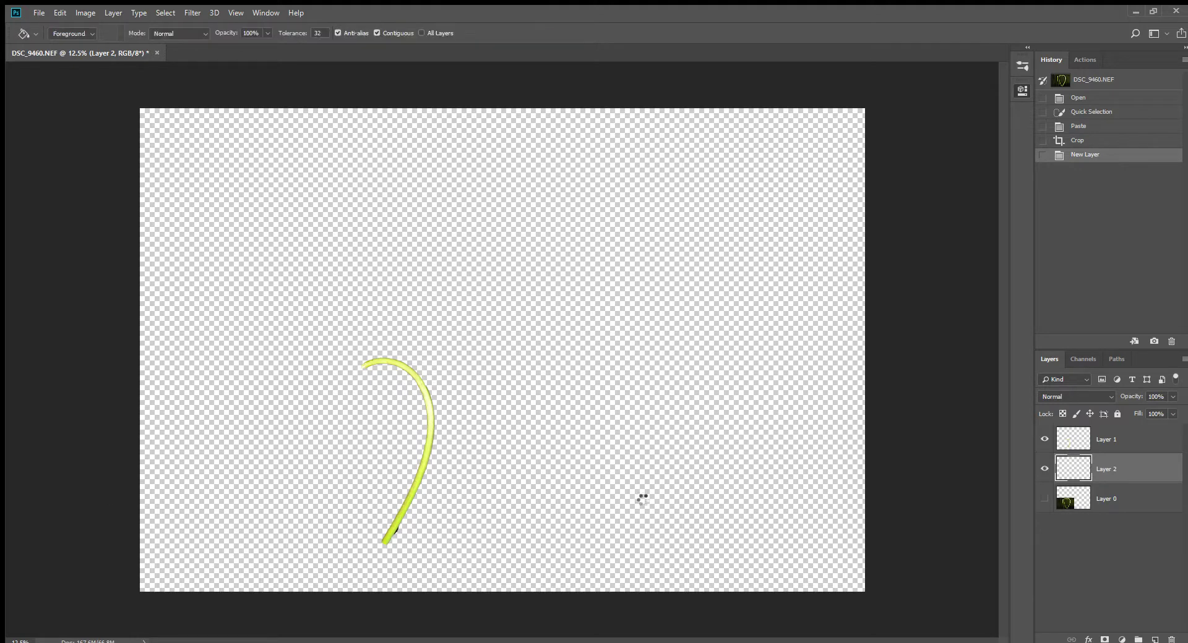
pyautogui.click(637, 495)
pyautogui.click(1078, 438)
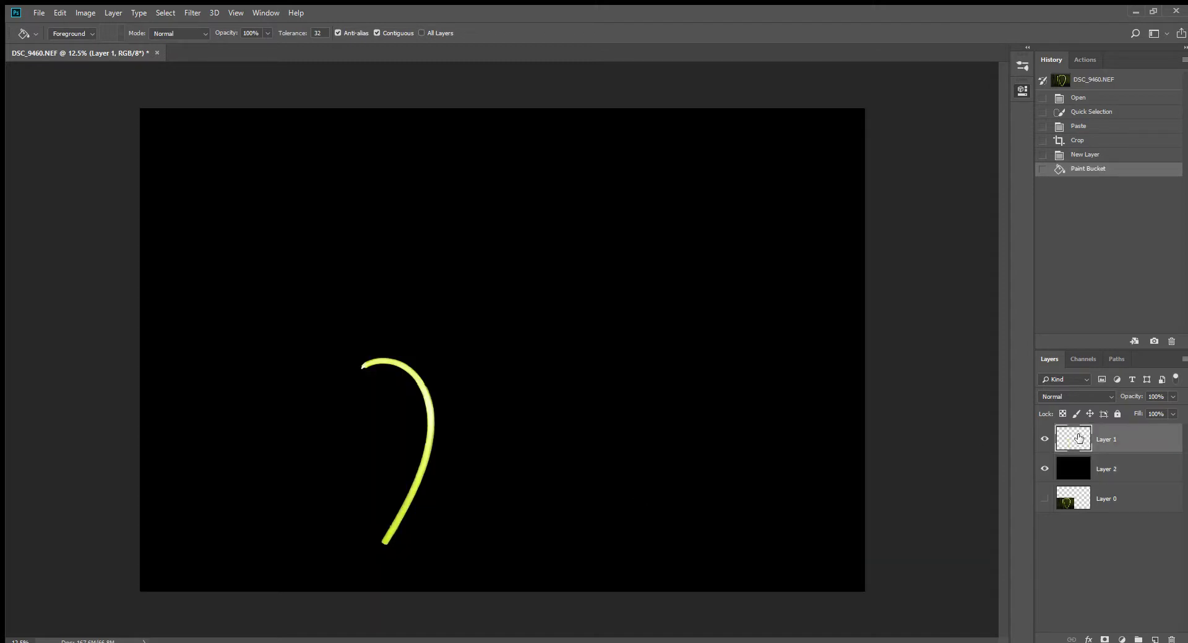
# Drag the yellow arc toward the lower-left corner and create a new action spintest2
pyautogui.press('v')
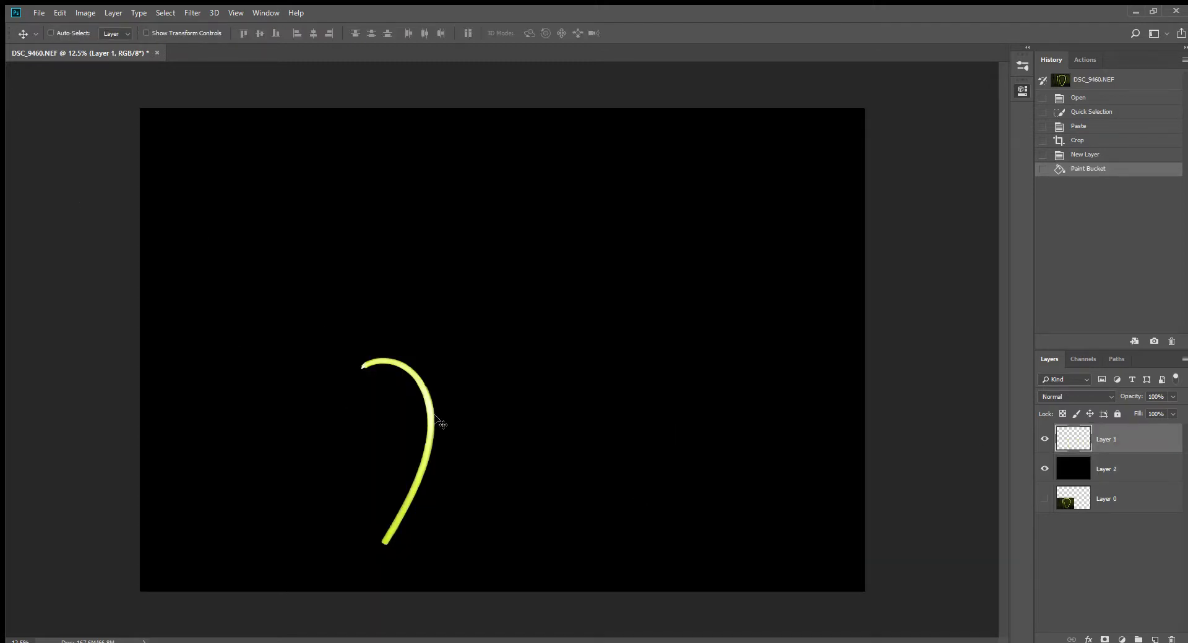
pyautogui.moveTo(432, 417); pyautogui.dragTo(224, 449)
pyautogui.click(1086, 61)
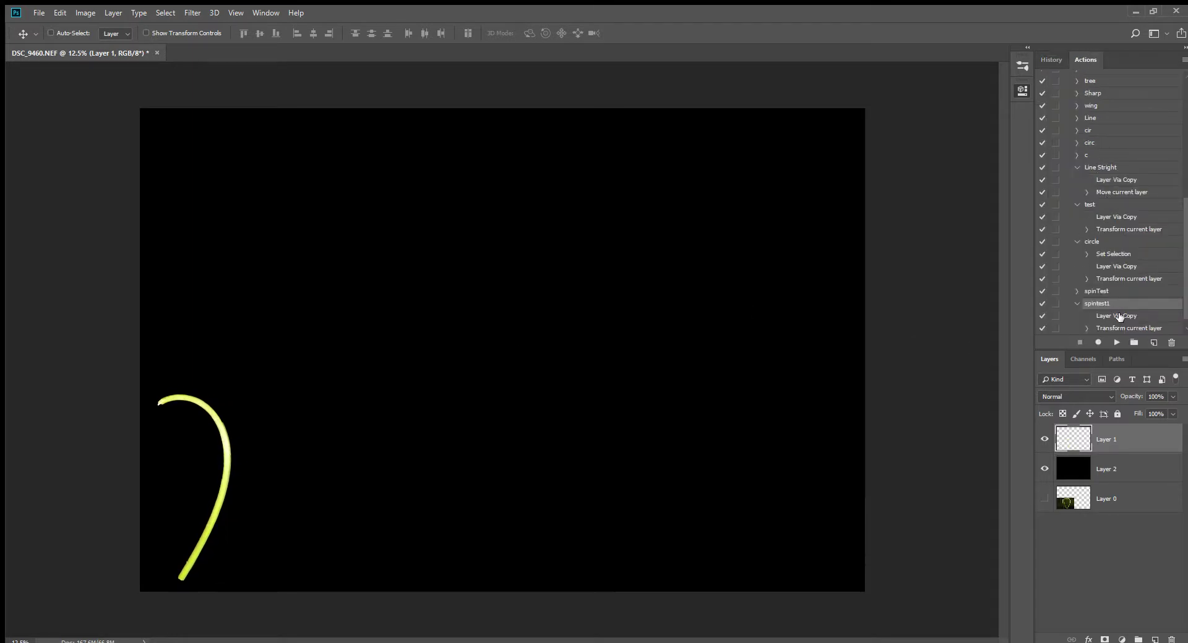
pyautogui.click(1079, 304)
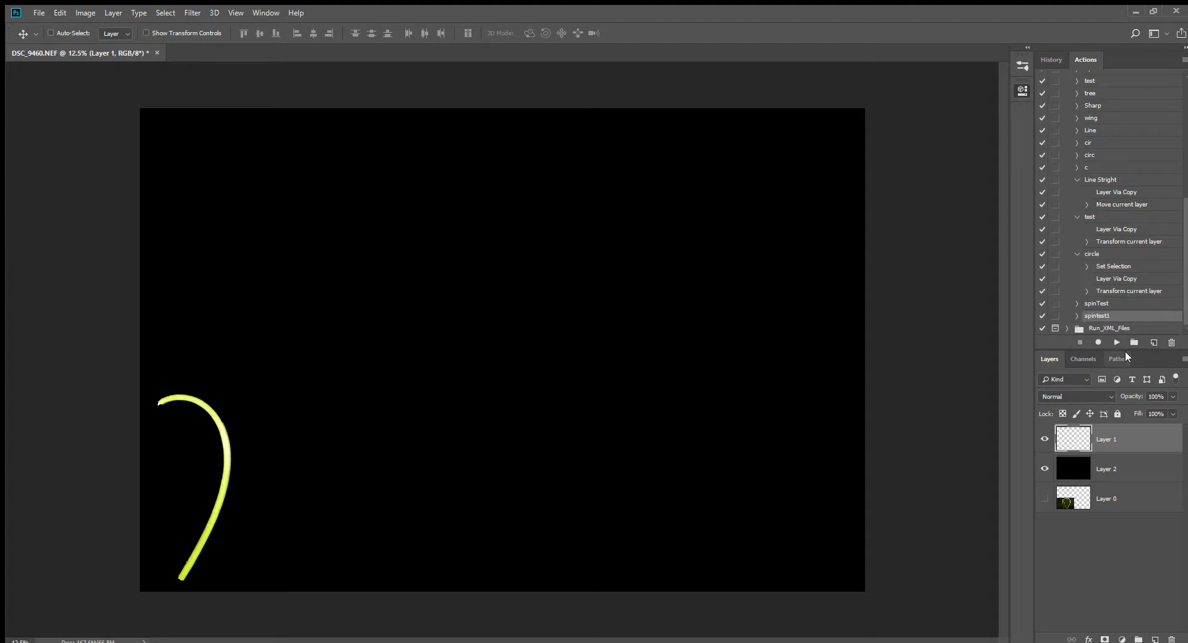
pyautogui.click(1155, 343)
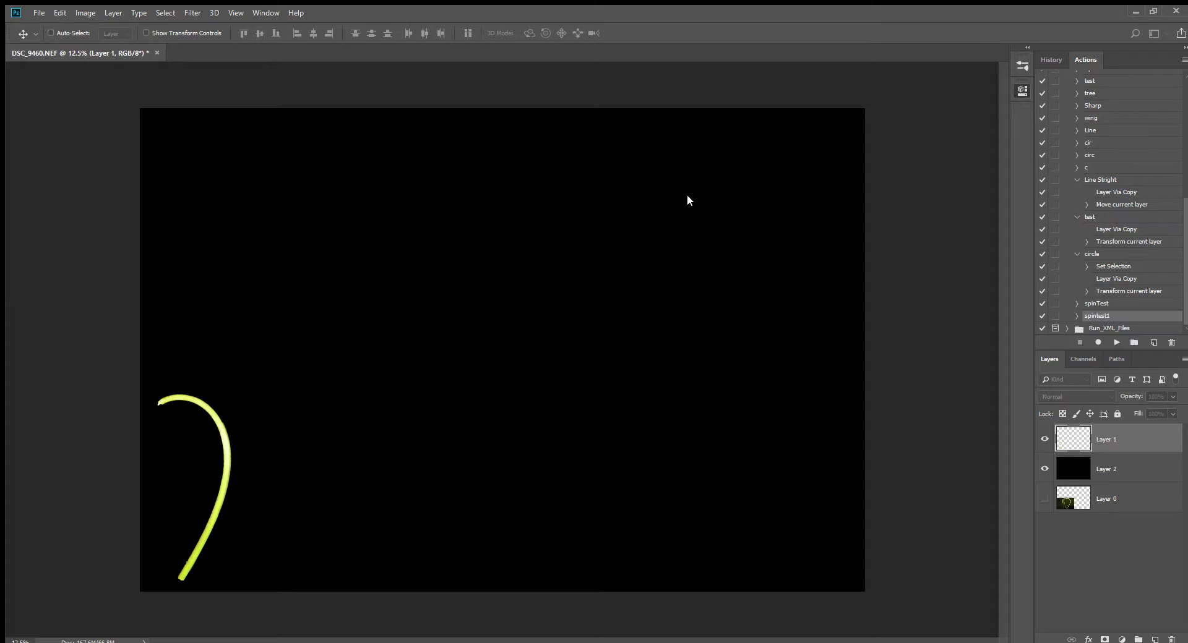
# Start recording spintest2, duplicate the arc, and shift the copy slightly right and up
pyautogui.press('Return')
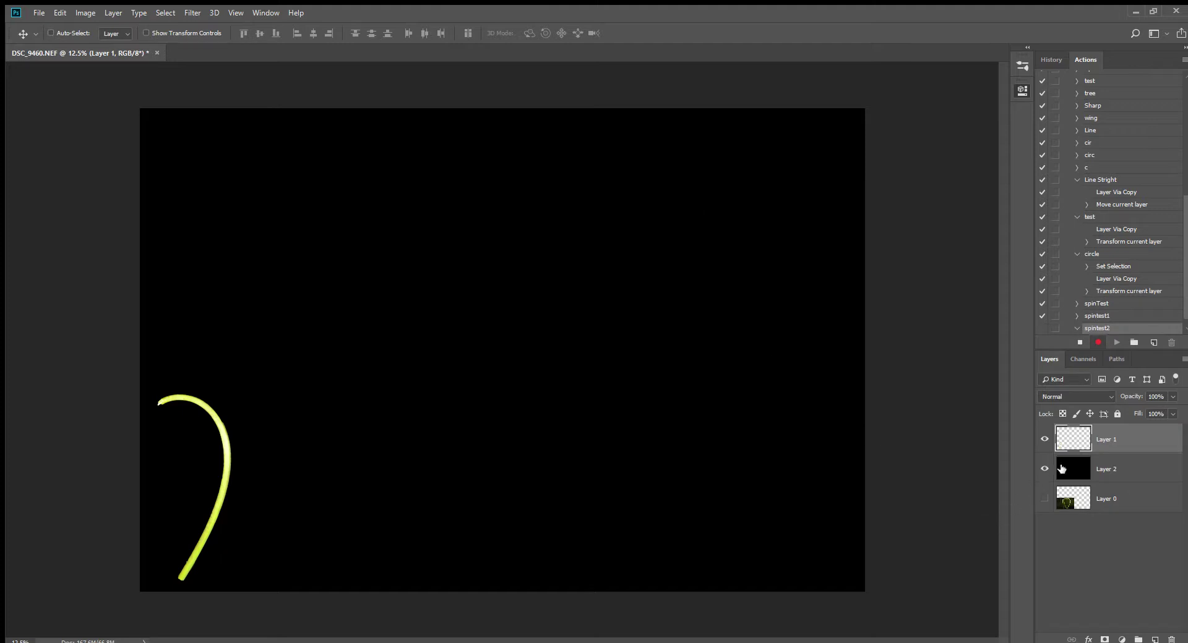
pyautogui.press('ctrl')
pyautogui.hotkey('ctrl', 'j')
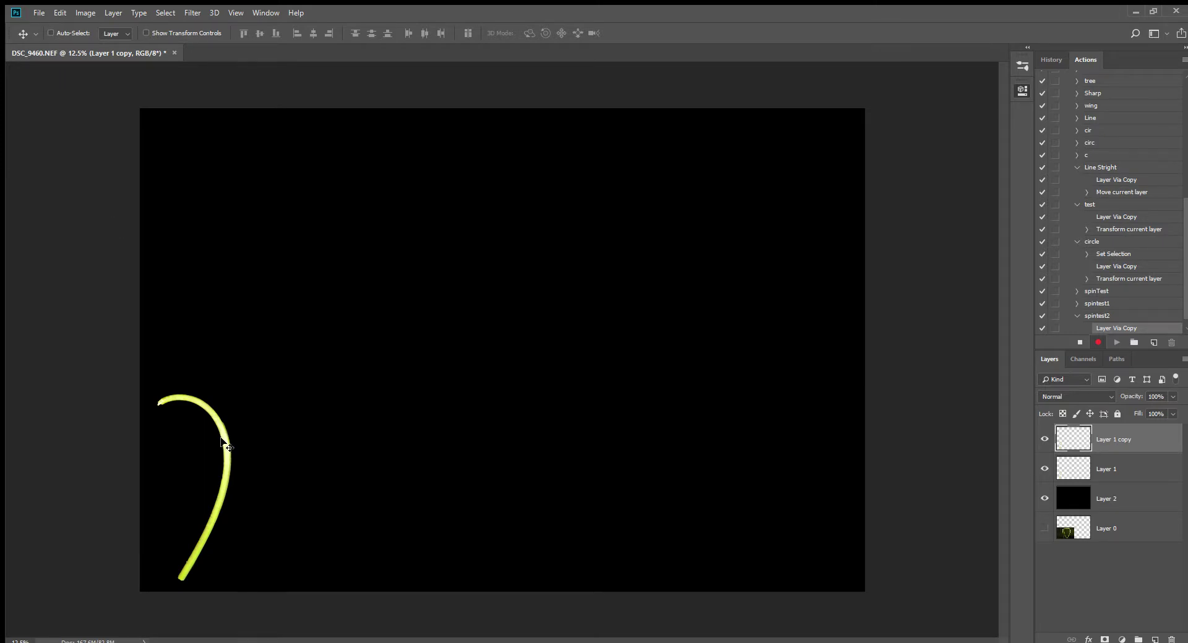
pyautogui.moveTo(223, 441); pyautogui.dragTo(241, 431)
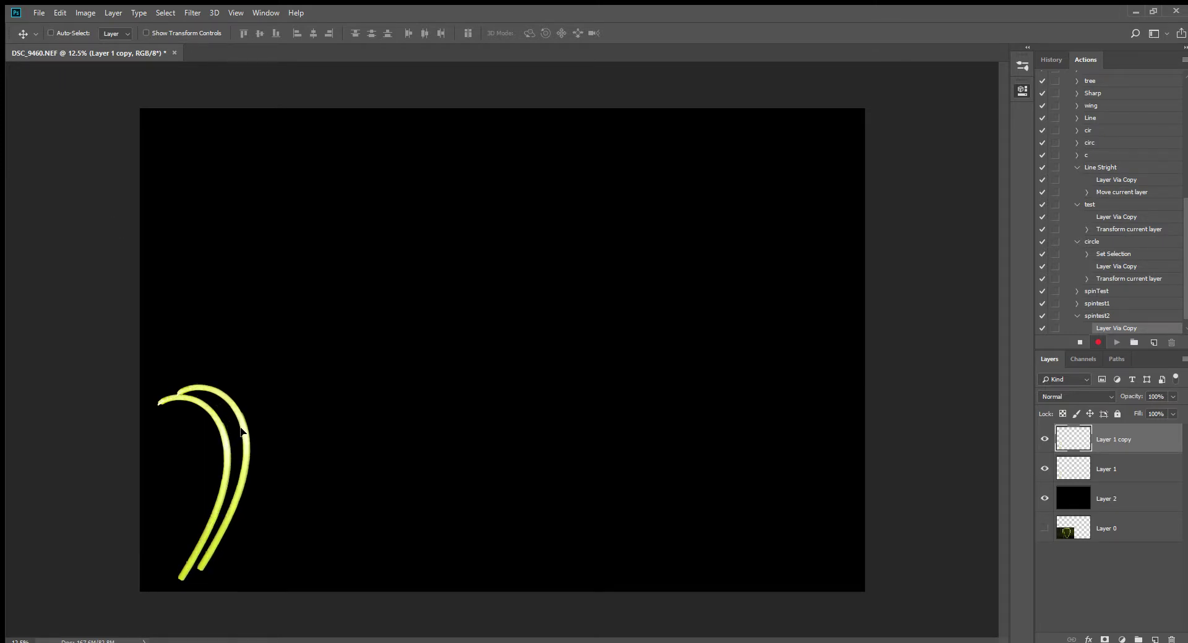
# Rotate the copied arc about 5.99° clockwise, nudge it slightly left, and commit
pyautogui.press('ctrl')
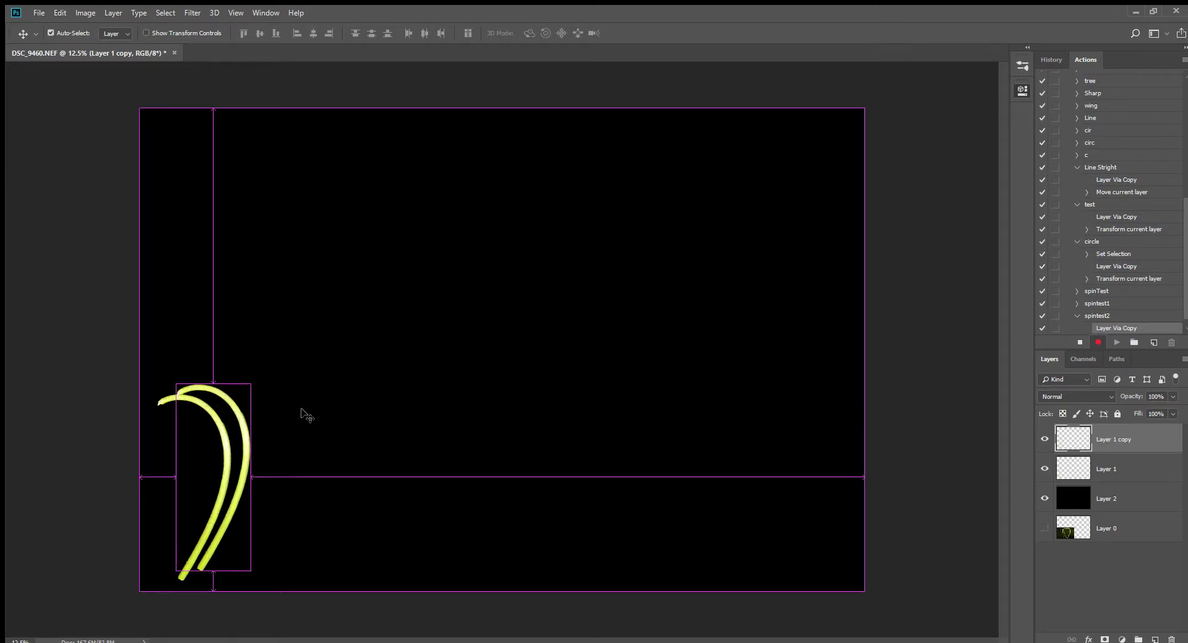
pyautogui.hotkey('ctrl', 't')
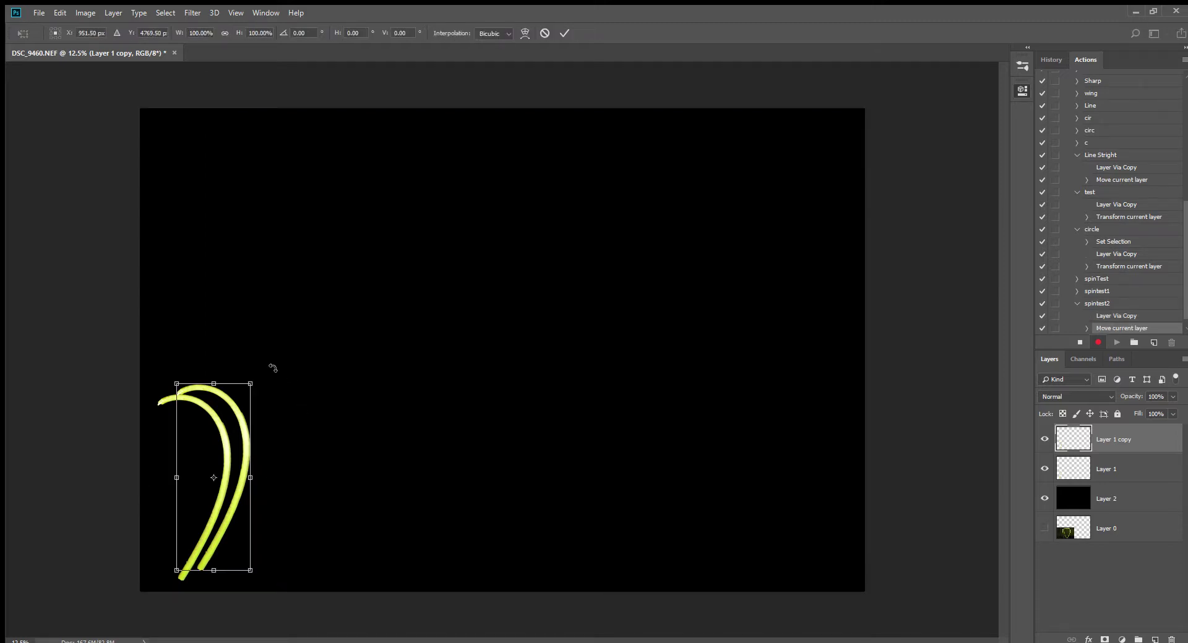
pyautogui.moveTo(273, 368); pyautogui.dragTo(279, 379)
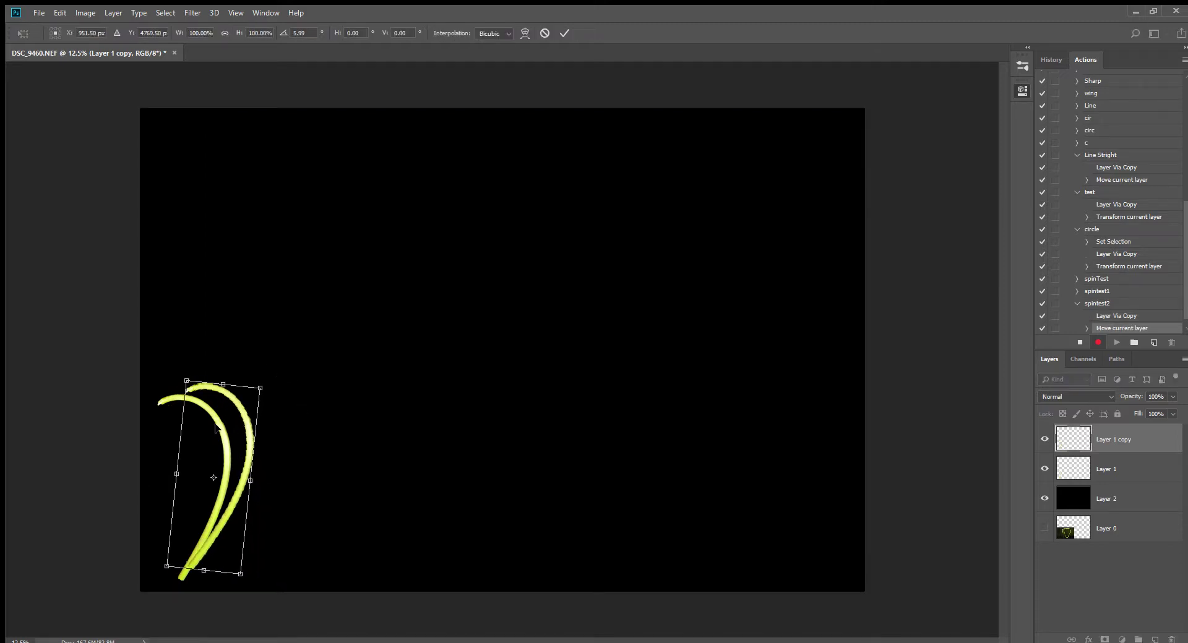
pyautogui.moveTo(224, 430); pyautogui.dragTo(222, 430)
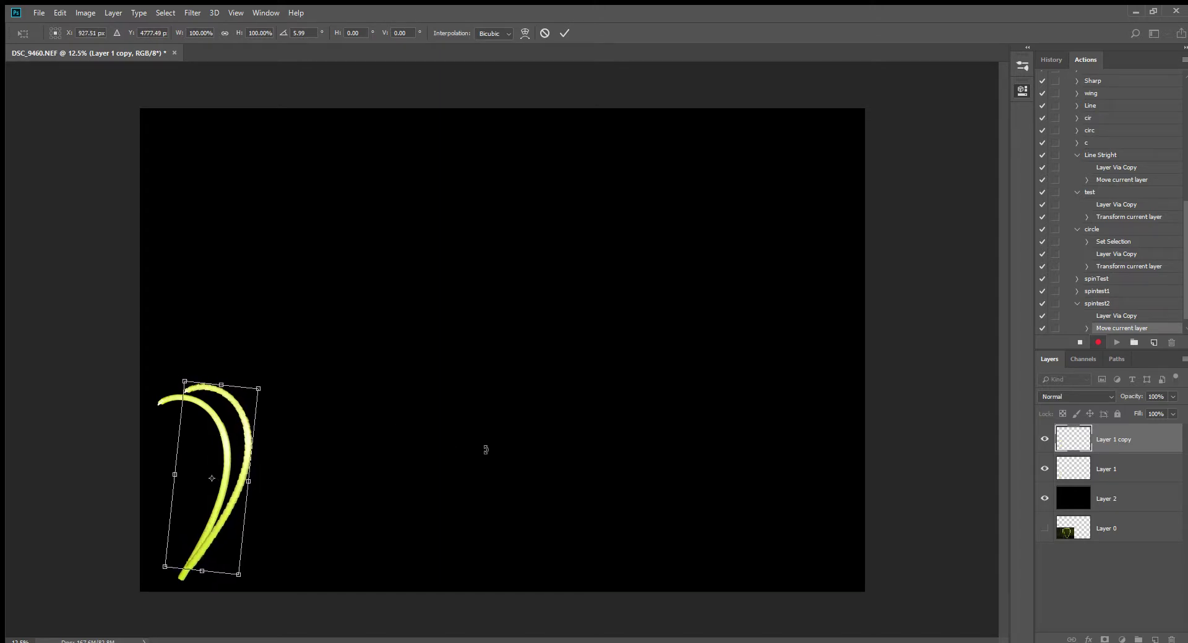
pyautogui.press('Return')
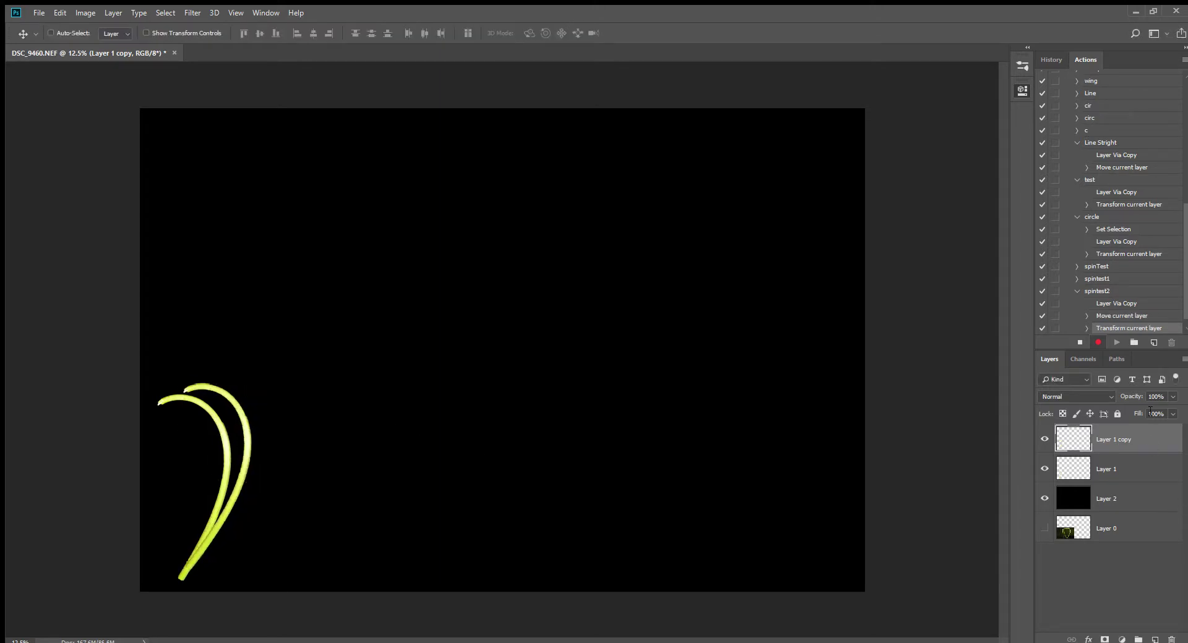
# Stop recording, select spintest2, and play it once to add a rotated arc
pyautogui.click(1081, 342)
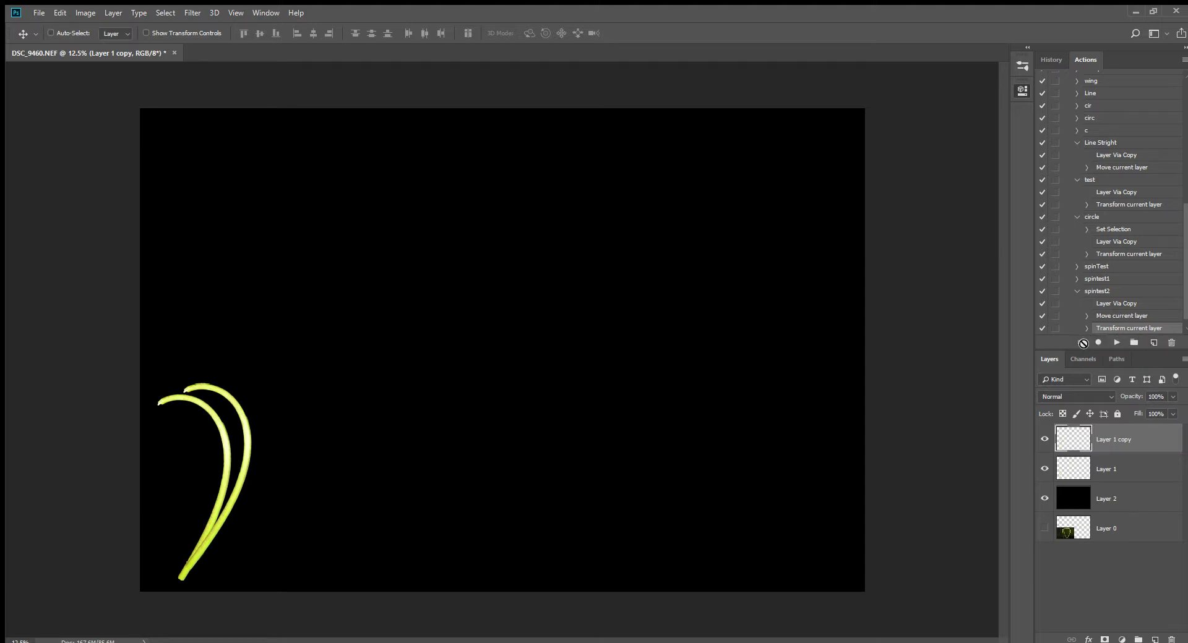
pyautogui.click(1106, 291)
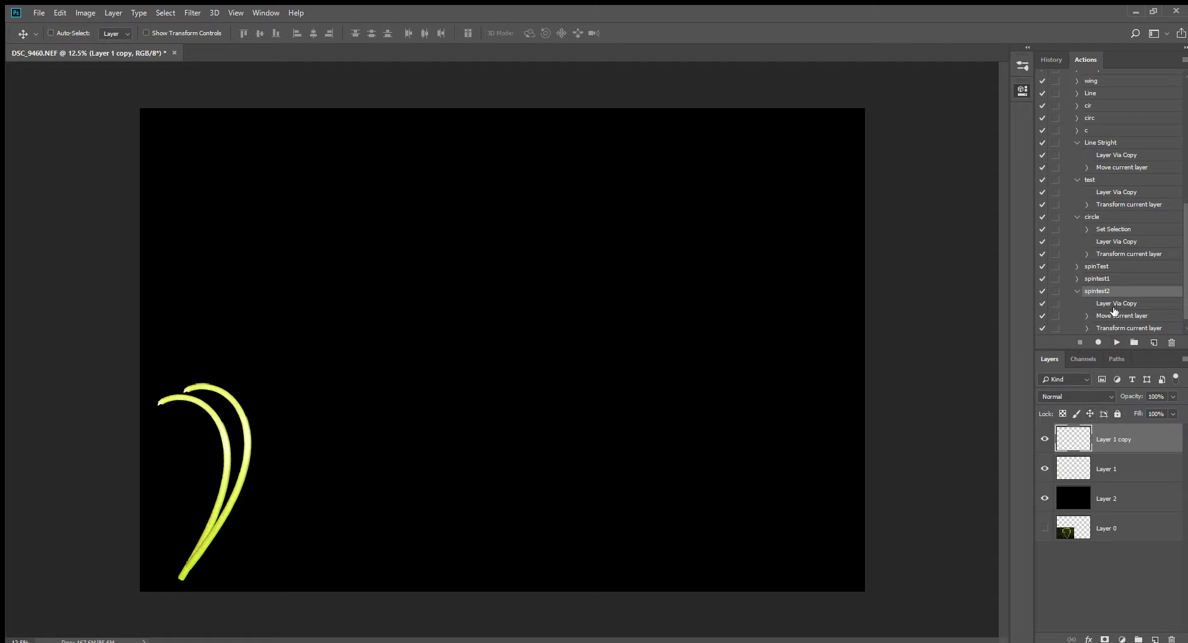
pyautogui.click(1118, 343)
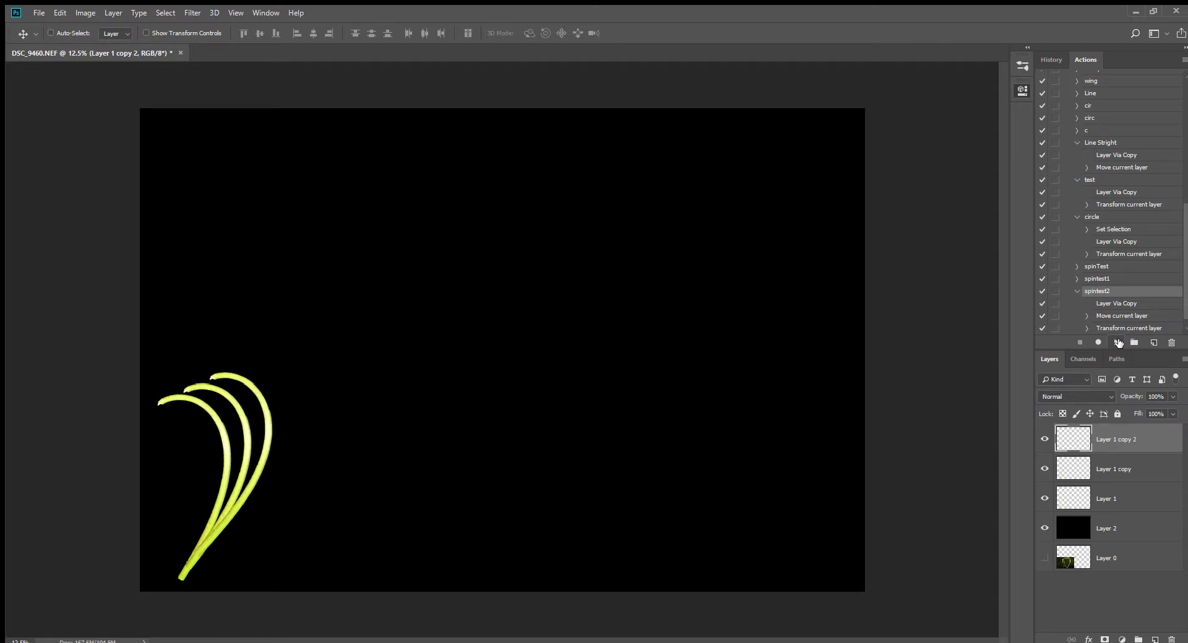
# Replay spintest2 repeatedly until arc copies reach Layer 1 copy 57, forming a sweeping fan
pyautogui.click(1118, 343)
pyautogui.click(1118, 342)
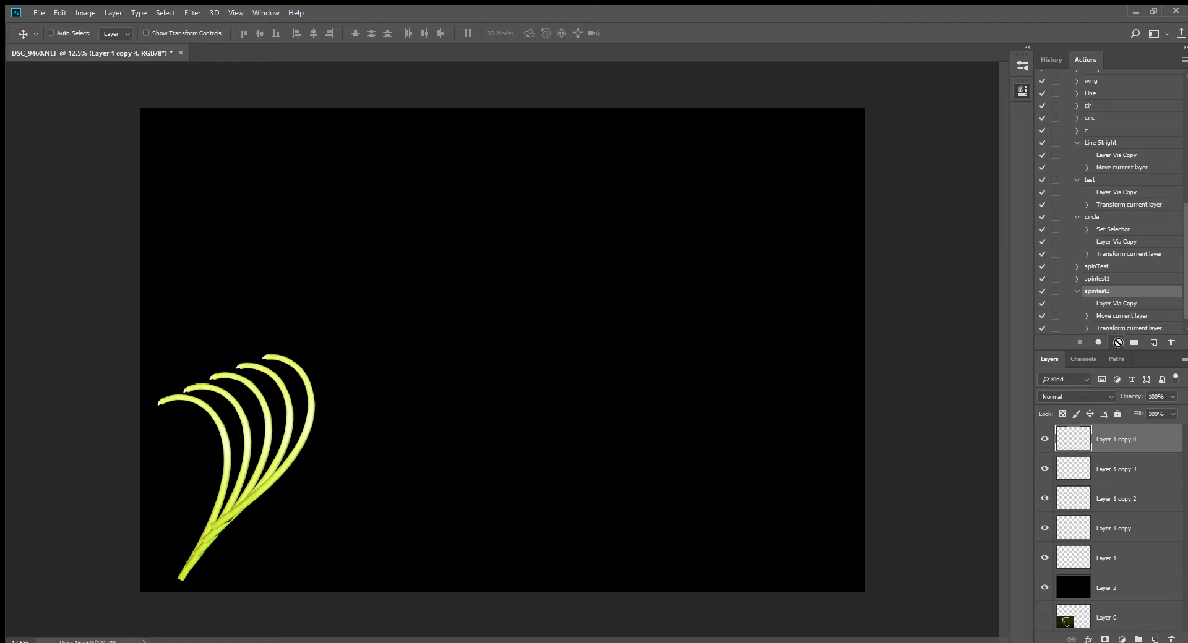
pyautogui.click(1118, 342)
pyautogui.click(1118, 342)
pyautogui.click(1118, 342)
pyautogui.click(1118, 343)
pyautogui.click(1118, 342)
pyautogui.click(1117, 342)
pyautogui.click(1118, 342)
pyautogui.click(1118, 342)
pyautogui.click(1118, 343)
pyautogui.click(1118, 342)
pyautogui.click(1118, 342)
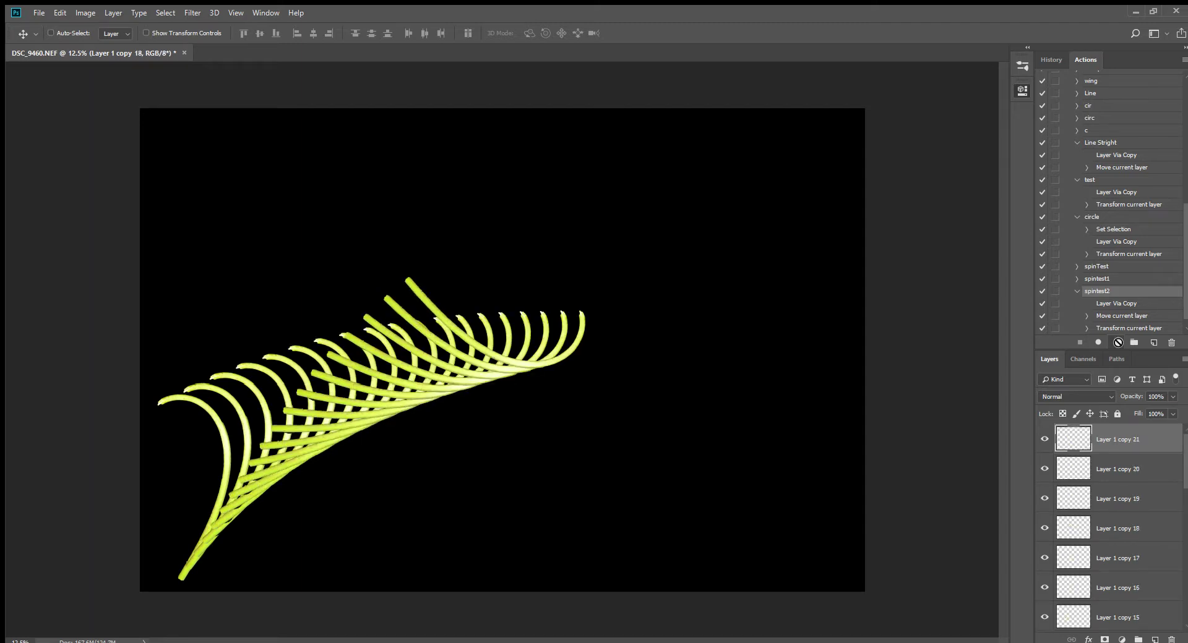
pyautogui.click(1118, 343)
pyautogui.click(1118, 342)
pyautogui.click(1118, 342)
pyautogui.click(1118, 342)
pyautogui.click(1118, 342)
pyautogui.click(1118, 342)
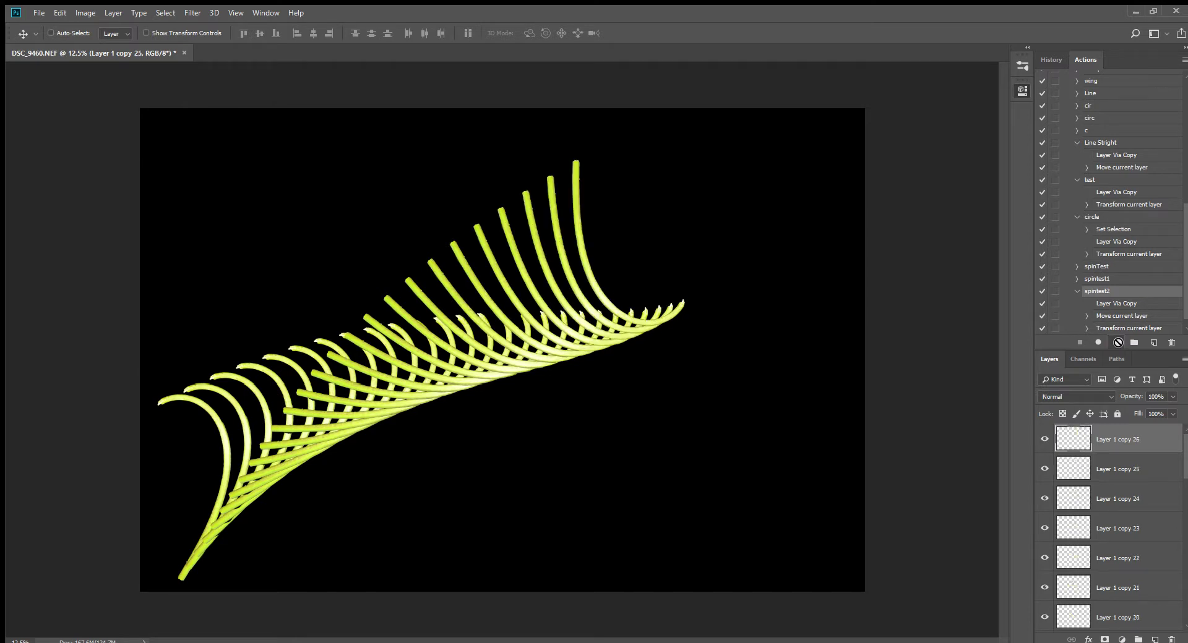
pyautogui.click(1118, 342)
pyautogui.click(1118, 342)
pyautogui.click(1118, 342)
pyautogui.click(1118, 343)
pyautogui.click(1118, 342)
pyautogui.click(1118, 342)
pyautogui.click(1118, 342)
pyautogui.click(1118, 342)
pyautogui.click(1118, 342)
pyautogui.click(1118, 342)
pyautogui.click(1118, 342)
pyautogui.click(1118, 342)
pyautogui.click(1118, 343)
pyautogui.click(1118, 343)
pyautogui.click(1118, 343)
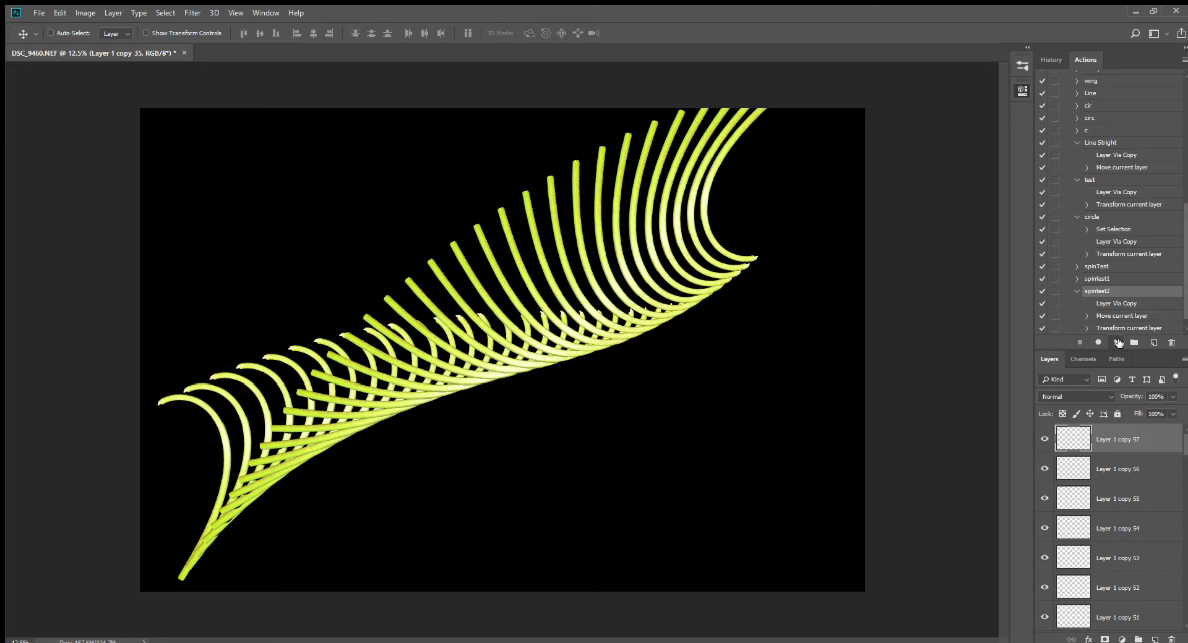
# Play spintest2 three more times to add further arc copies
pyautogui.click(1118, 342)
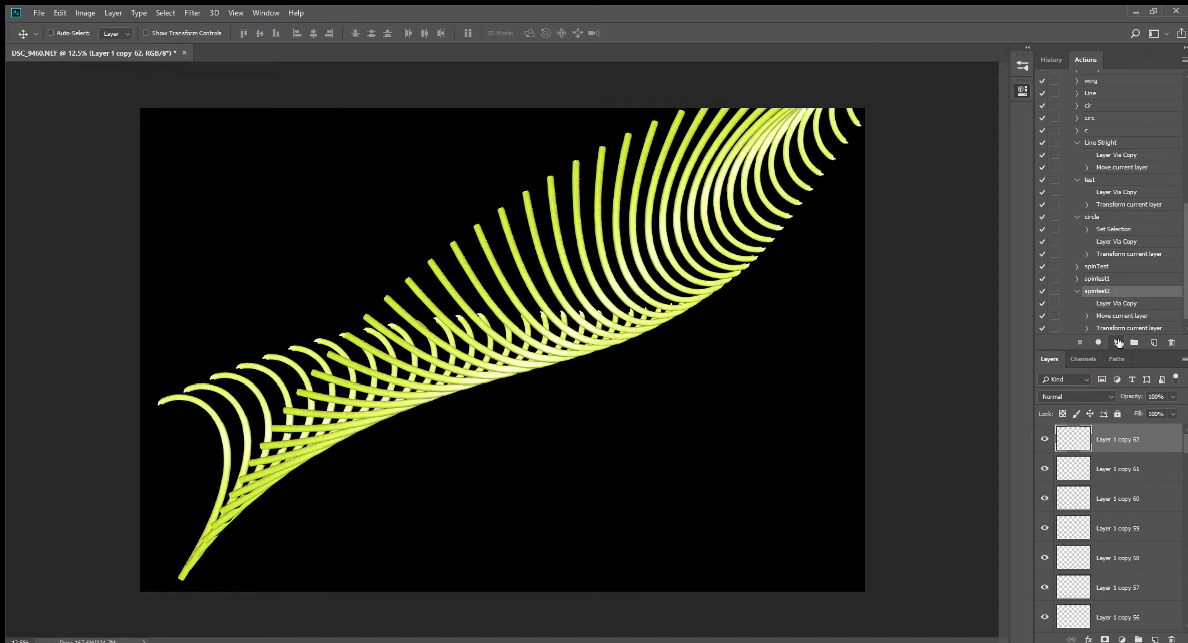
pyautogui.click(1118, 342)
pyautogui.click(1118, 342)
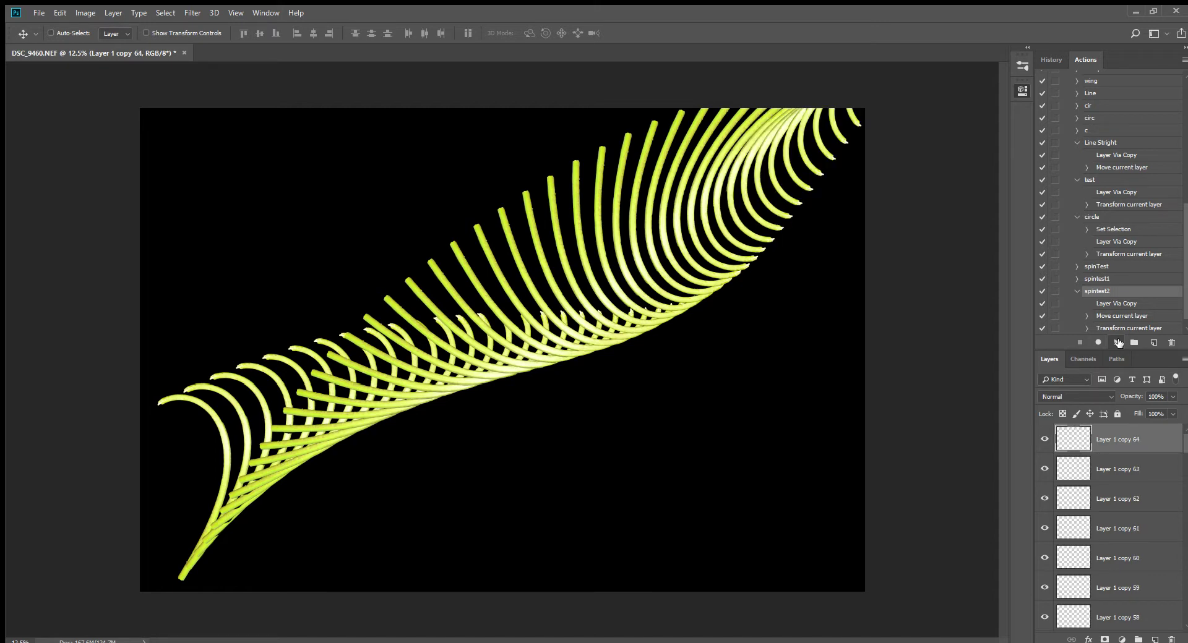
# Select the arc copy layers from Layer 1 copy 63 down and merge them into one
pyautogui.click(1119, 465)
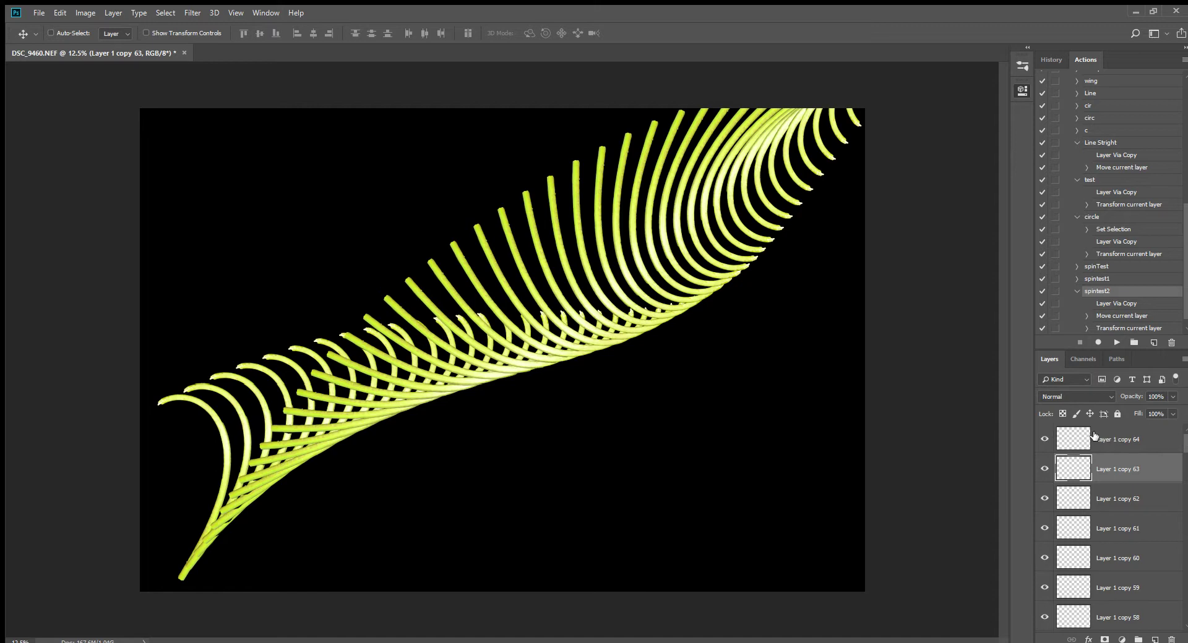
pyautogui.moveTo(1185, 443); pyautogui.dragTo(1185, 619)
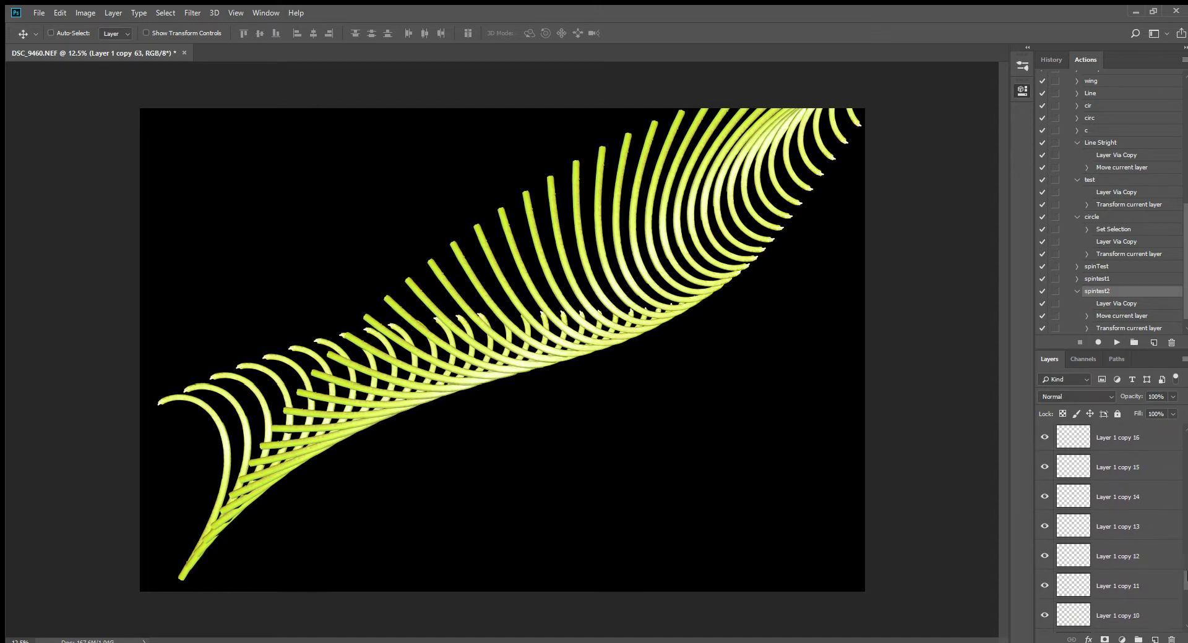
pyautogui.keyDown('shift'); pyautogui.click(1116, 527); pyautogui.keyUp('shift')
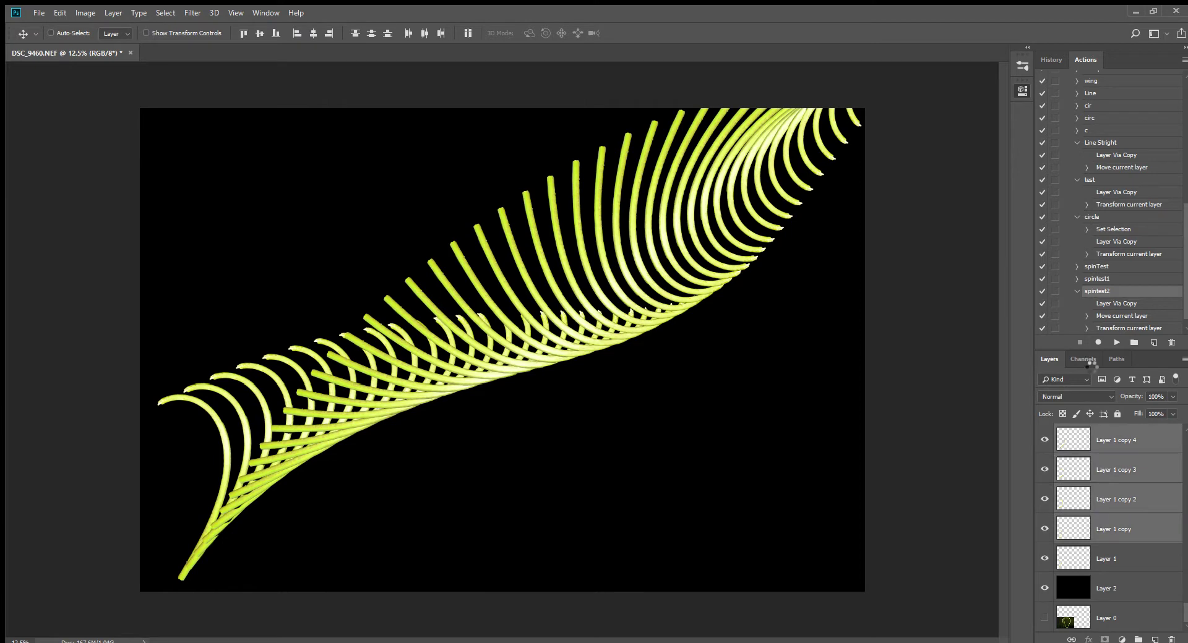
pyautogui.hotkey('ctrl', 'e')
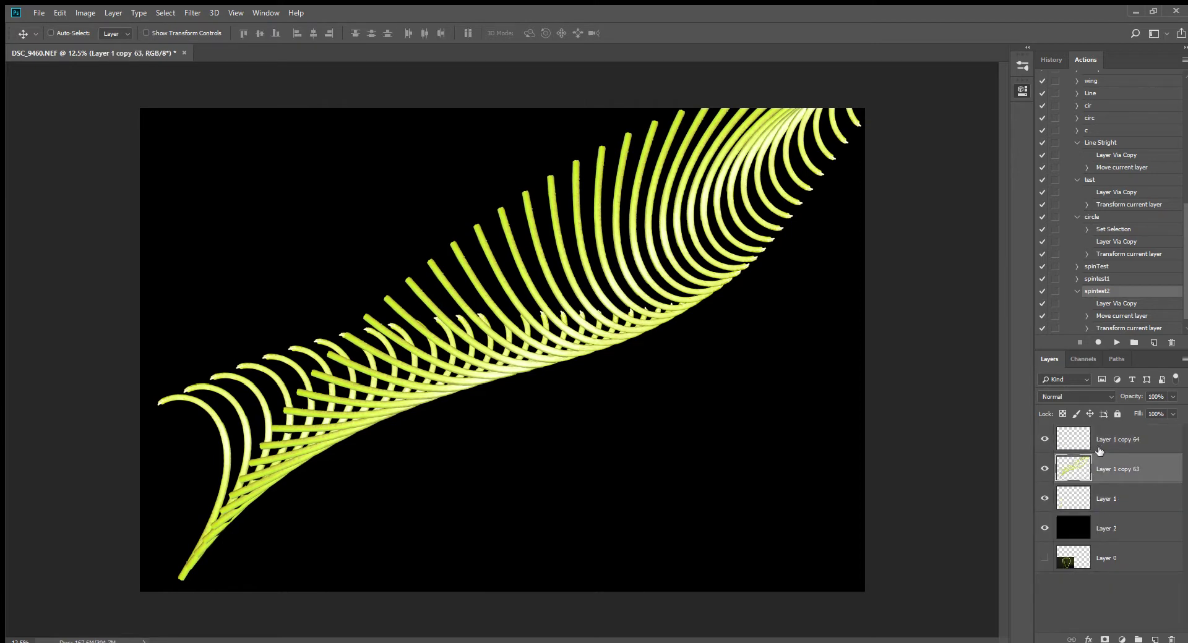
# Select Layer 1 copy 64 through Layer 1 and shift the whole feather down and left
pyautogui.click(1103, 436)
pyautogui.keyDown('shift'); pyautogui.click(1107, 499); pyautogui.keyUp('shift')
pyautogui.moveTo(556, 250); pyautogui.dragTo(399, 288)
# Duplicate the feather, merge it into Layer 1 copy 66, and drag it across the canvas
pyautogui.moveTo(398, 288); pyautogui.dragTo(399, 288)
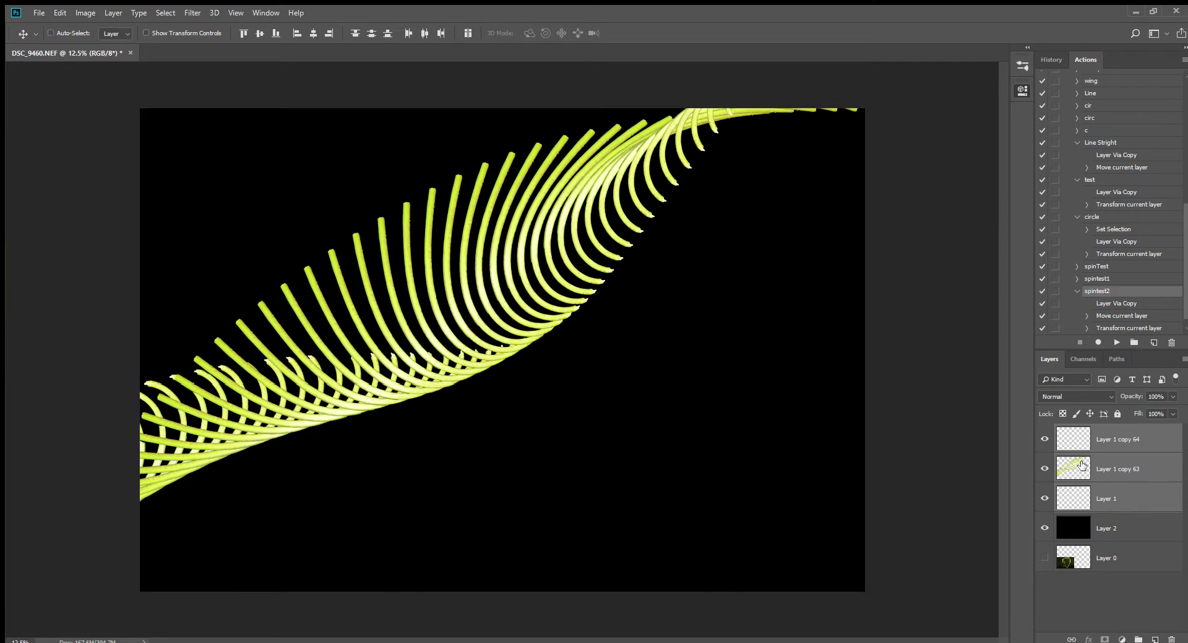
pyautogui.press('ctrl')
pyautogui.press('F2')
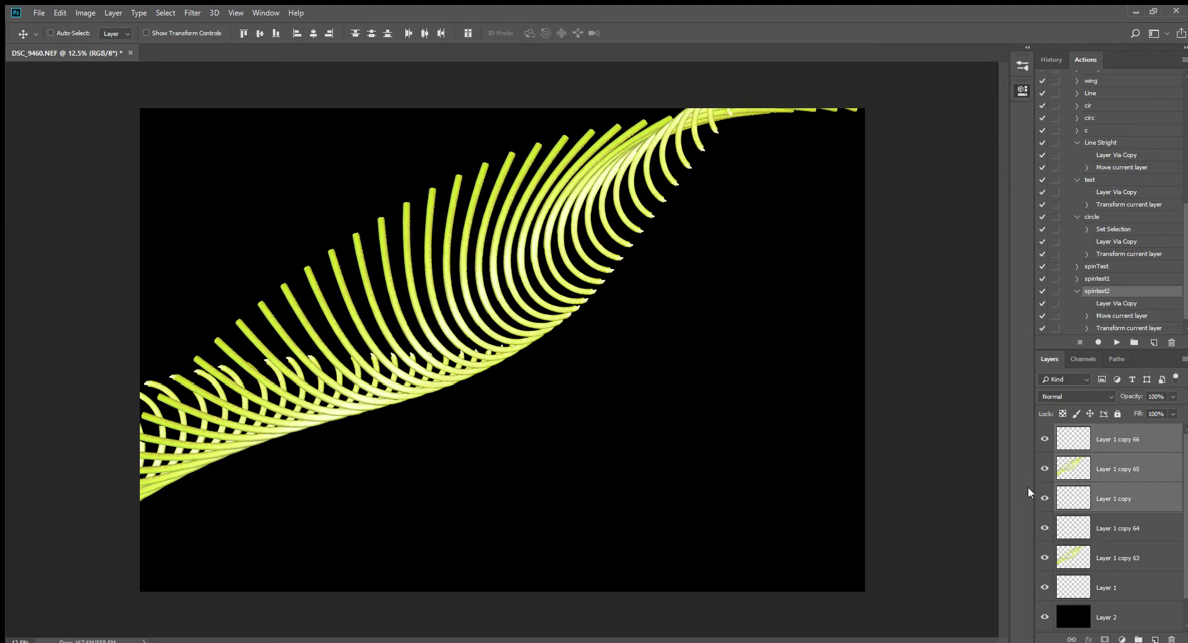
pyautogui.hotkey('ctrl', 'e')
pyautogui.moveTo(640, 419); pyautogui.dragTo(562, 304)
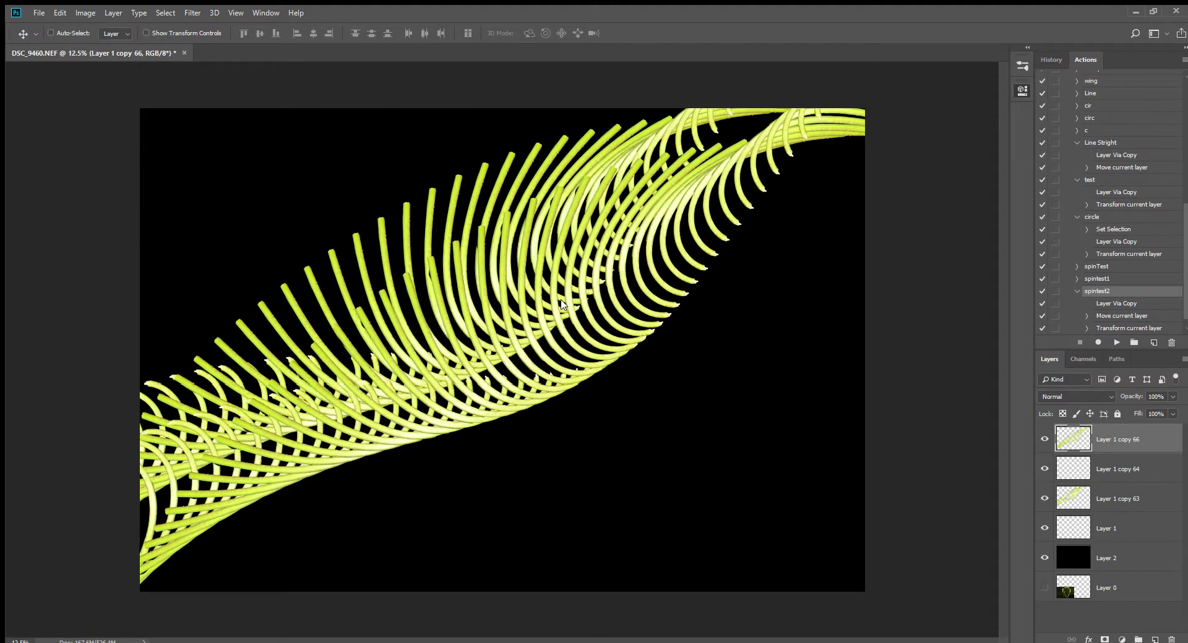